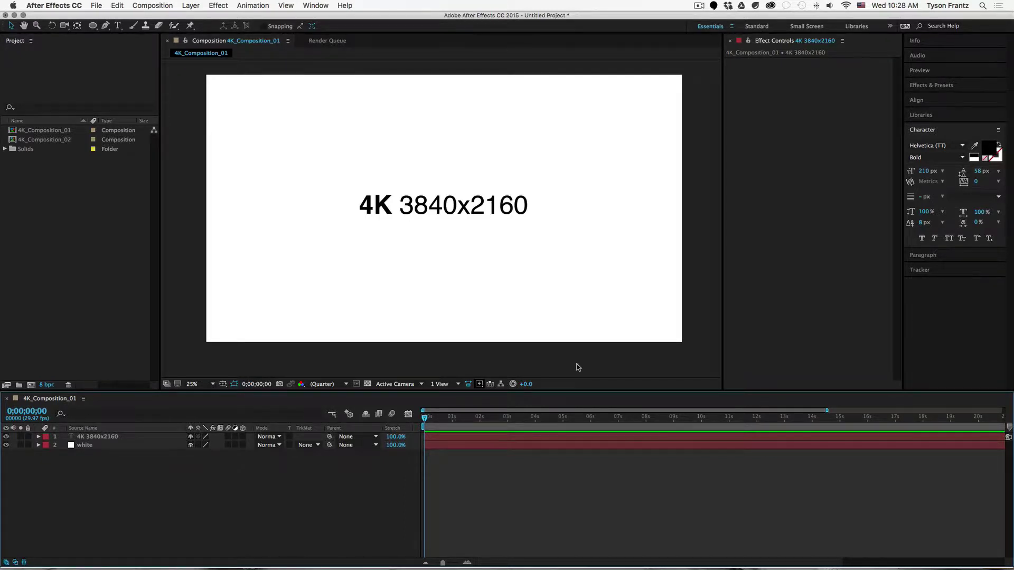
# - Select 4K_Composition_01 in the Project panel and its 4K 3840x2160 text layer
pyautogui.click(576, 367)
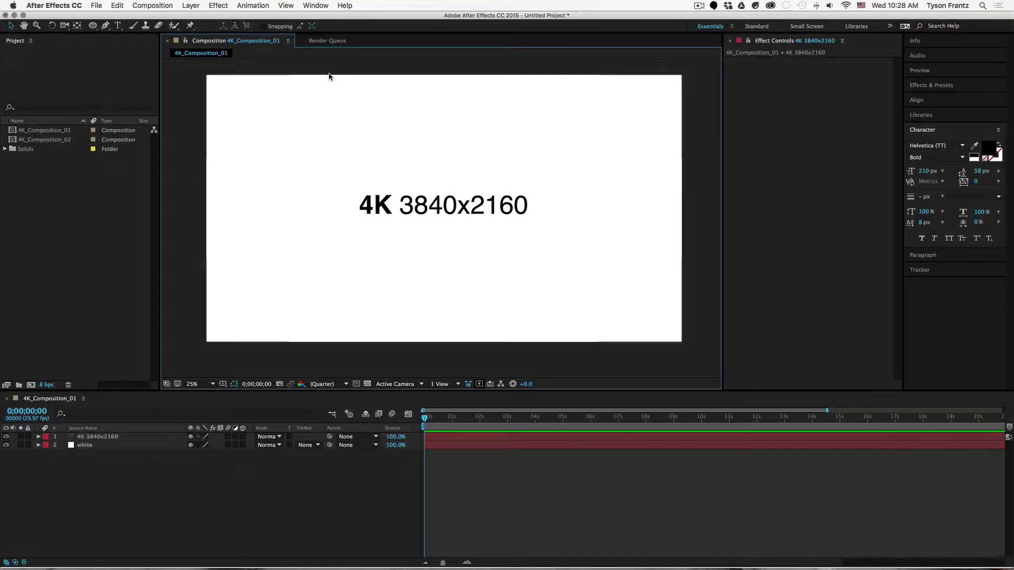
pyautogui.click(77, 180)
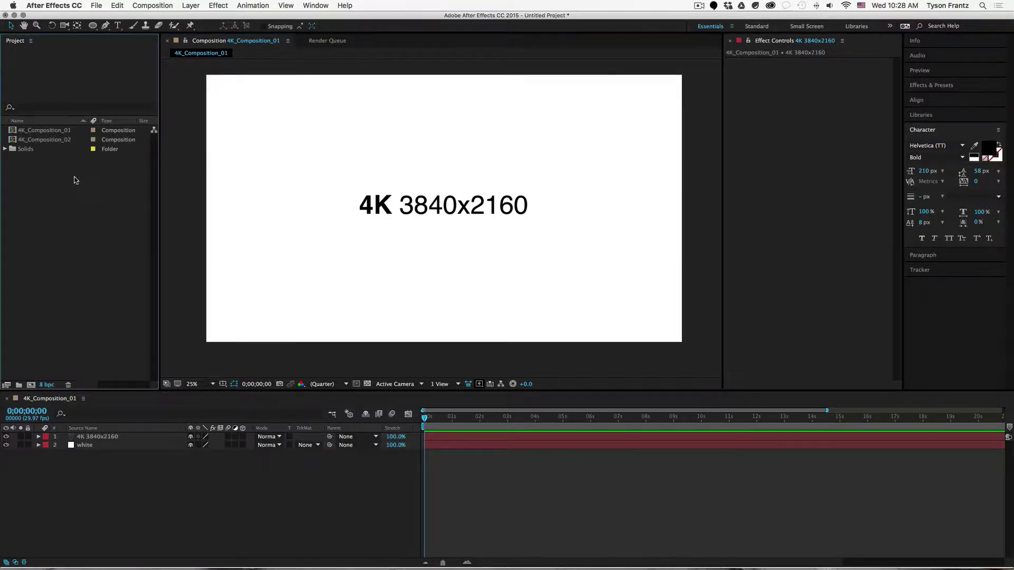
pyautogui.click(67, 132)
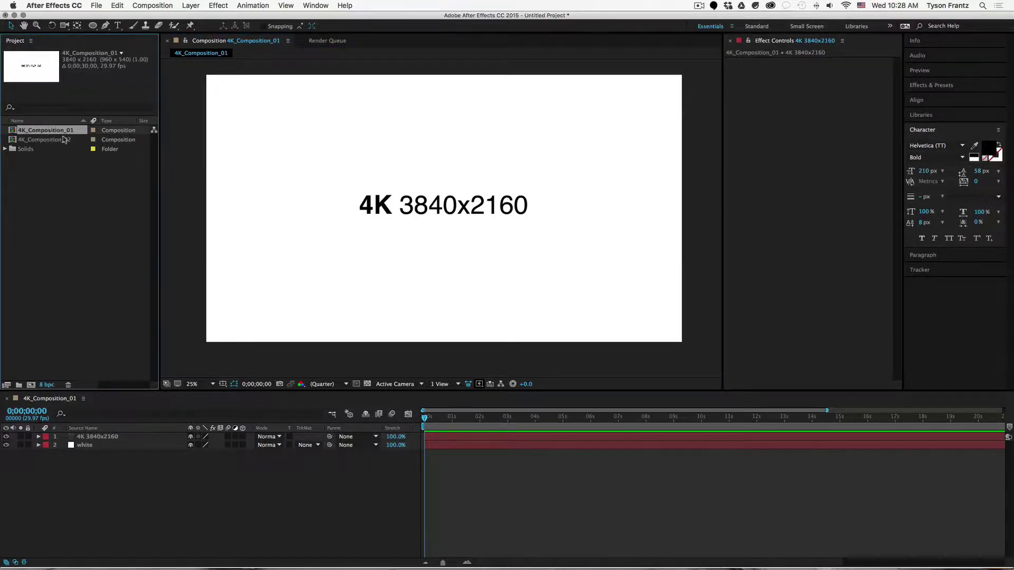
pyautogui.click(505, 528)
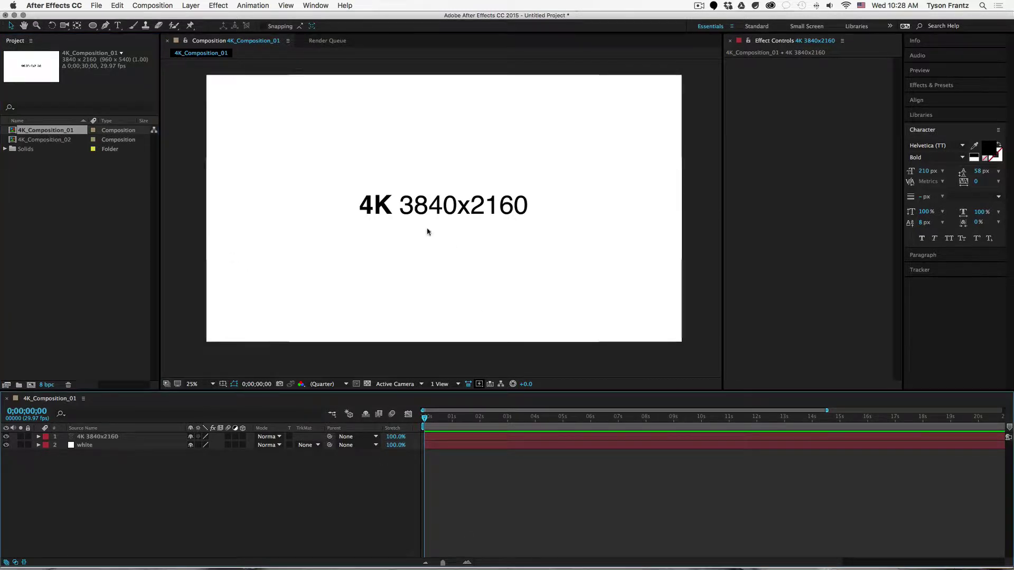
pyautogui.click(431, 209)
# - Review the composition settings (3840x2160, 29.97 fps, 0;00;30;00) and close them unchanged
pyautogui.press('super+k')
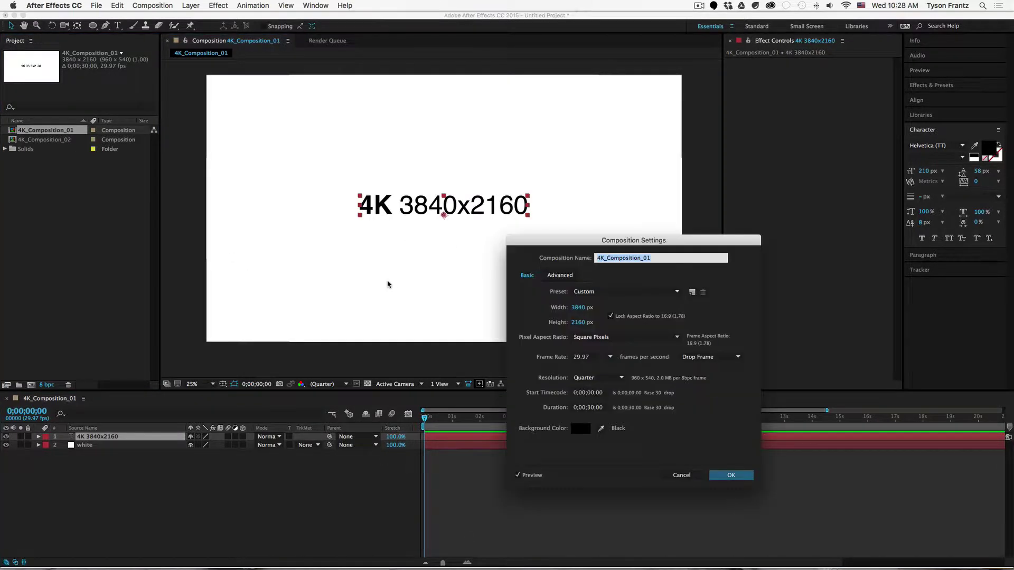
pyautogui.moveTo(597, 267); pyautogui.dragTo(651, 127)
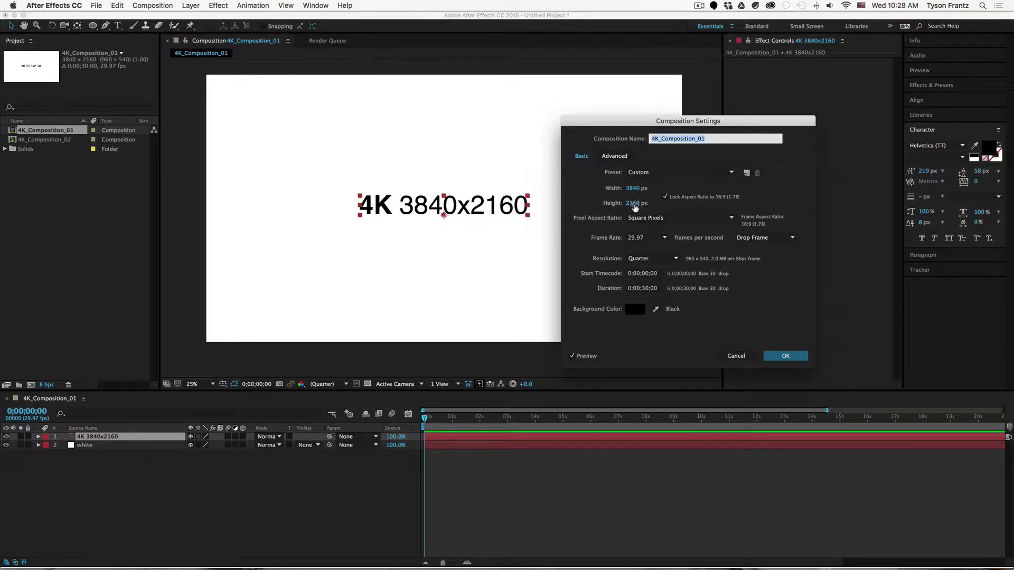
pyautogui.click(736, 357)
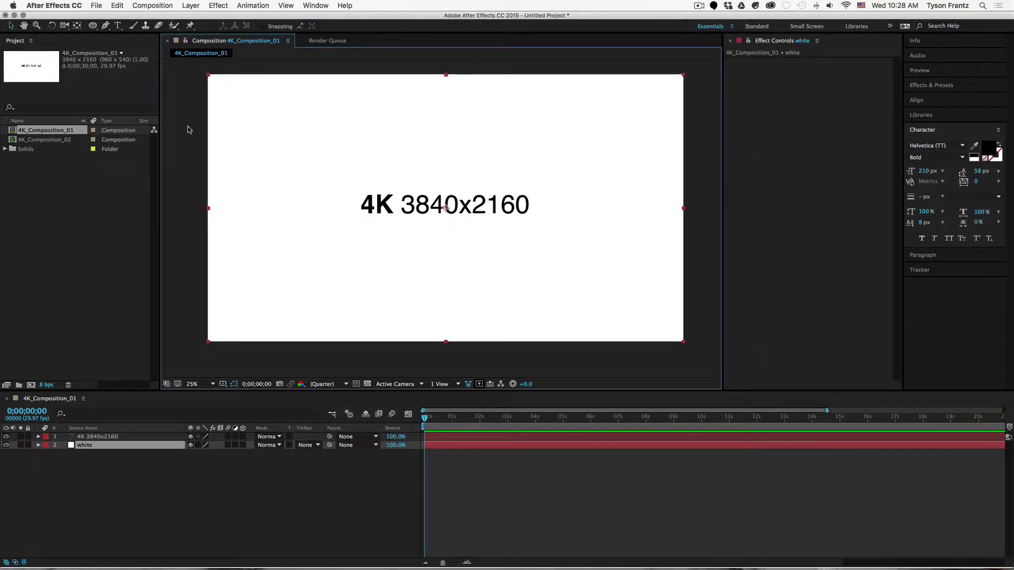
# - Add 4K_Composition_01 from the Project panel to the Render Queue
pyautogui.click(325, 41)
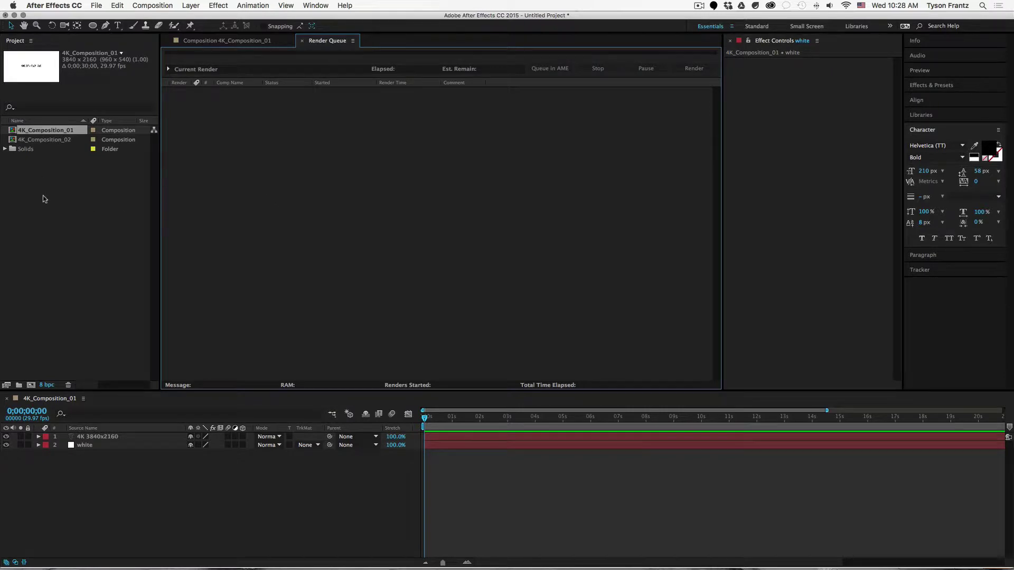
pyautogui.click(84, 185)
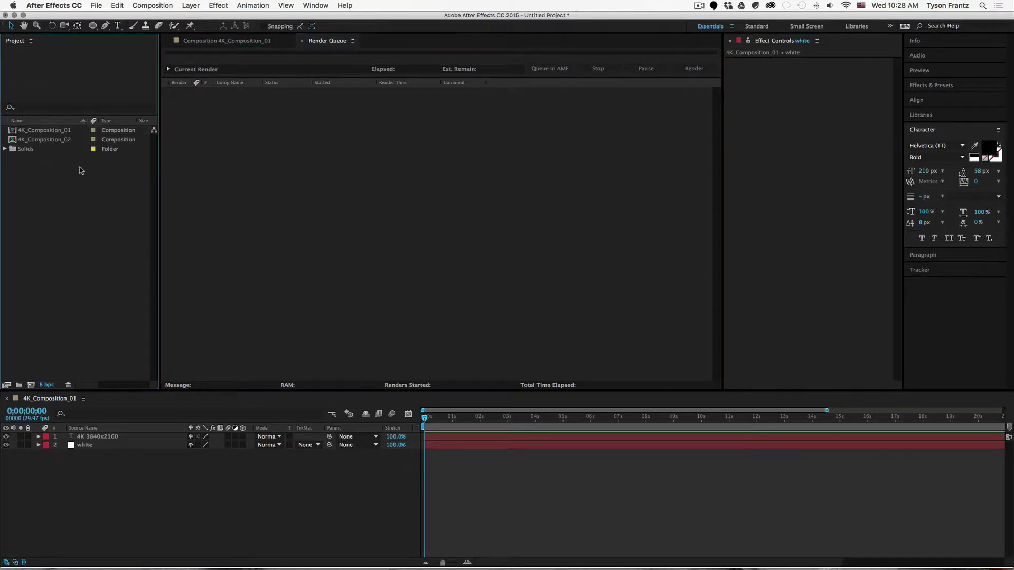
pyautogui.click(51, 134)
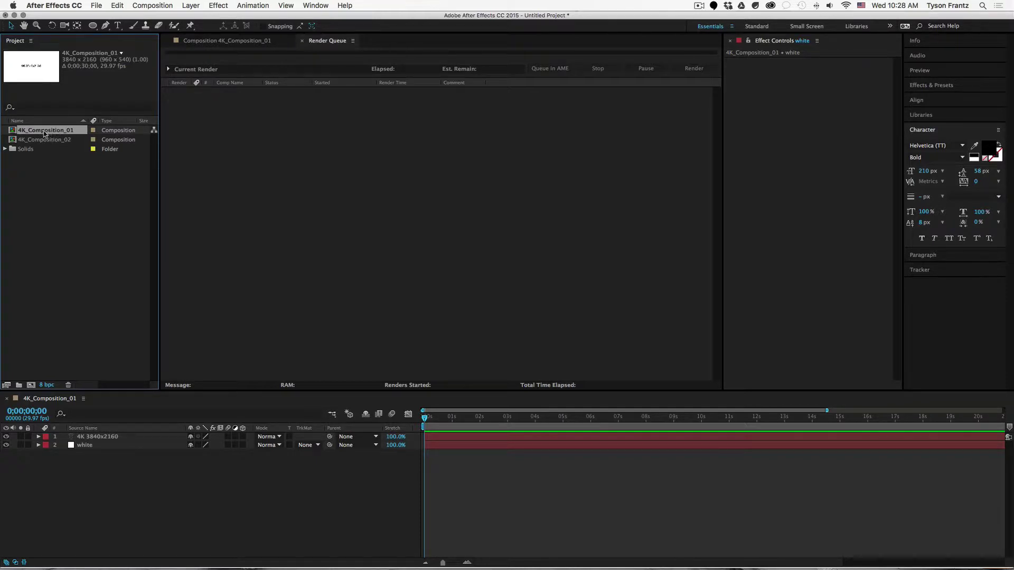
pyautogui.moveTo(44, 133); pyautogui.dragTo(252, 161)
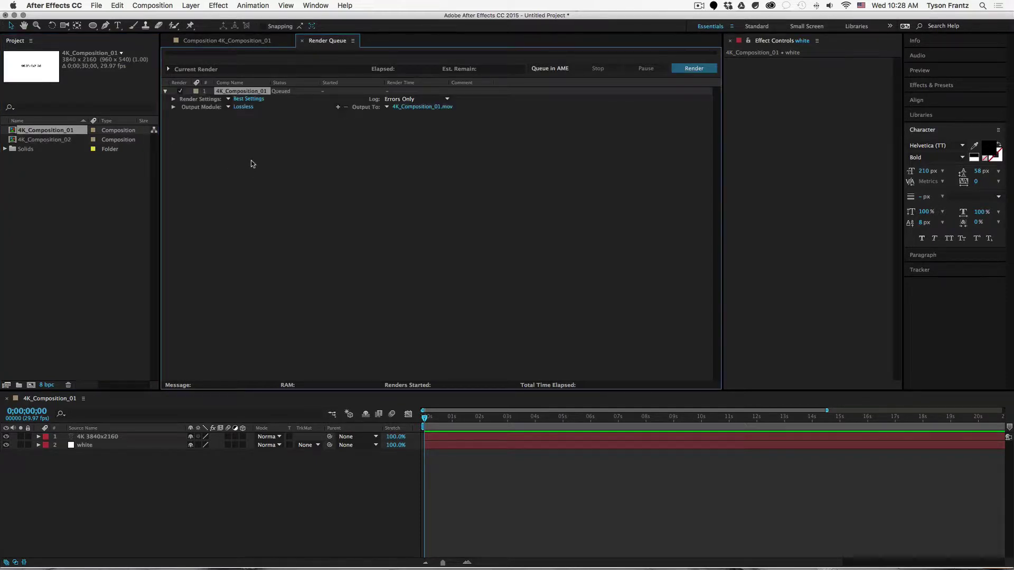
pyautogui.click(256, 161)
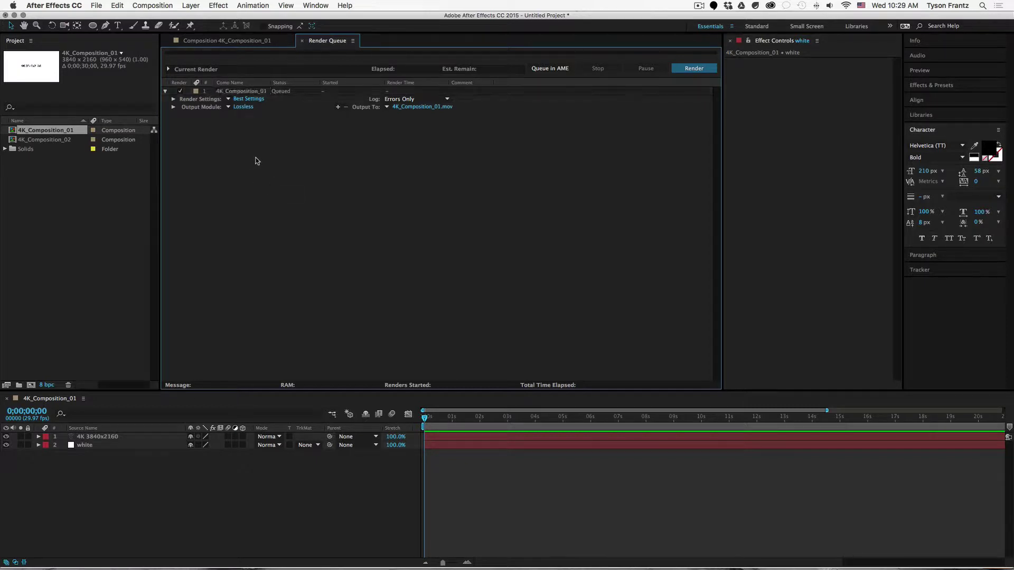
# - Inspect the output module details and presets, leaving it on Lossless
pyautogui.click(173, 107)
pyautogui.click(173, 107)
pyautogui.click(230, 108)
pyautogui.click(232, 117)
# - Bring up the Lossless Output Module Settings and position the dialog higher on screen
pyautogui.click(243, 108)
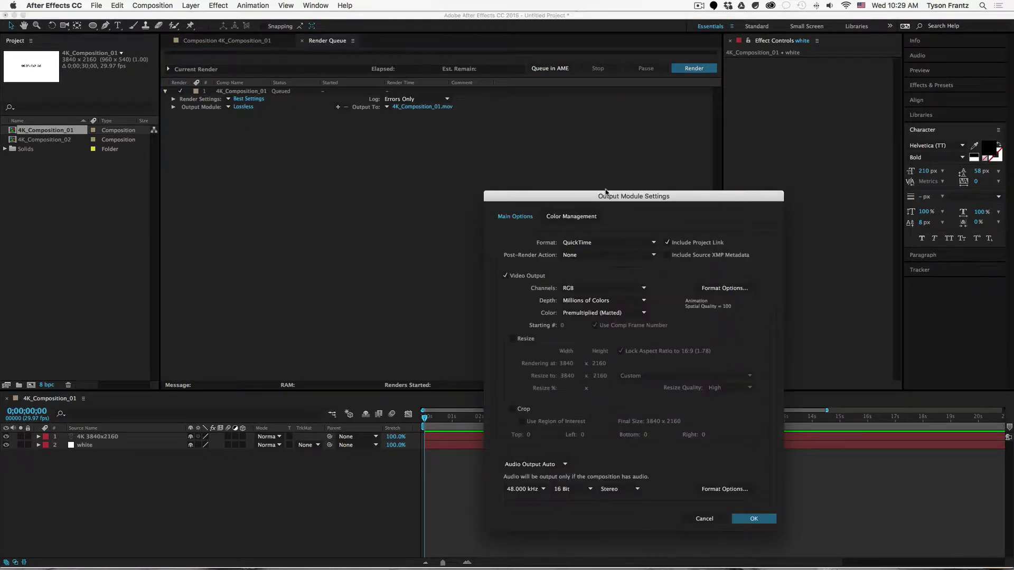
pyautogui.moveTo(602, 196); pyautogui.dragTo(592, 101)
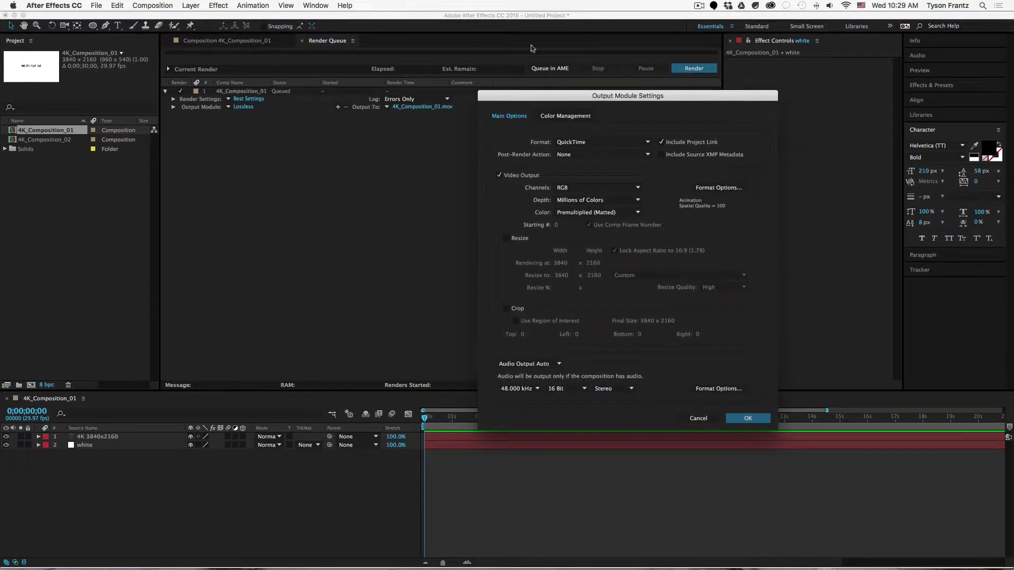
pyautogui.moveTo(532, 91); pyautogui.dragTo(531, 93)
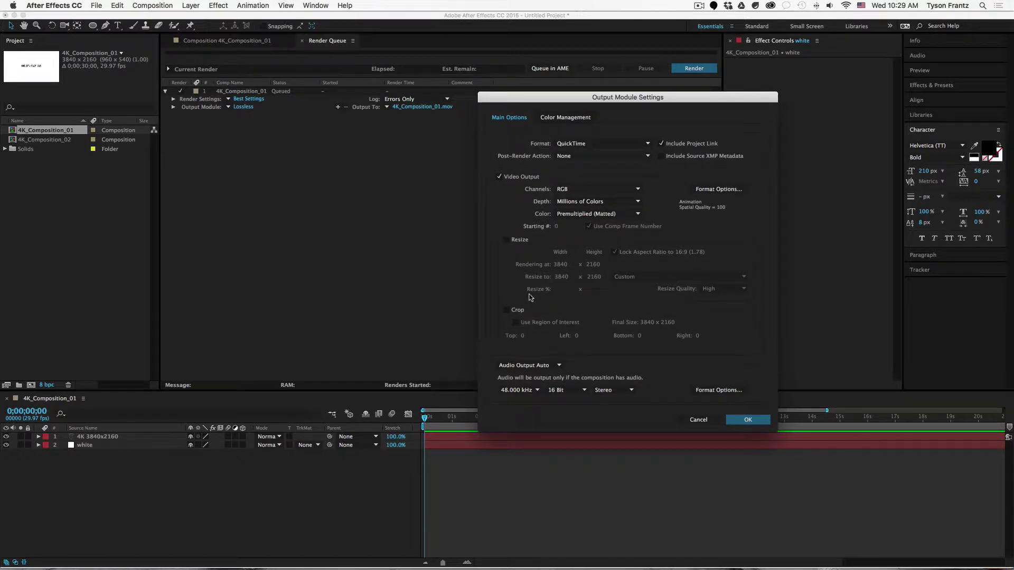
# - Enable Resize, keeping the width at 3840, and list the frame-size presets
pyautogui.click(507, 241)
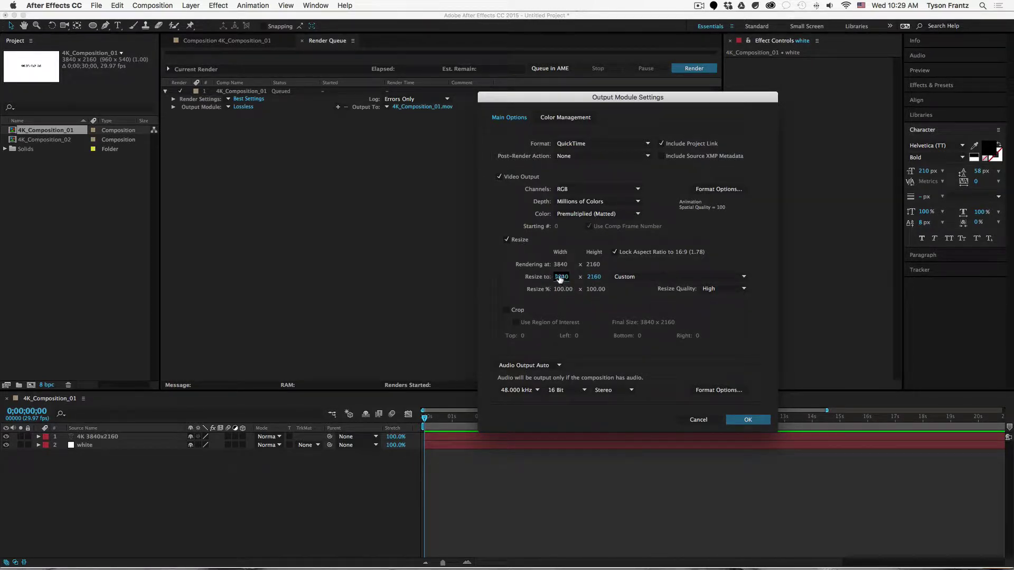
pyautogui.write('3872')
pyautogui.moveTo(576, 279); pyautogui.dragTo(555, 278)
pyautogui.click(565, 282)
pyautogui.click(639, 277)
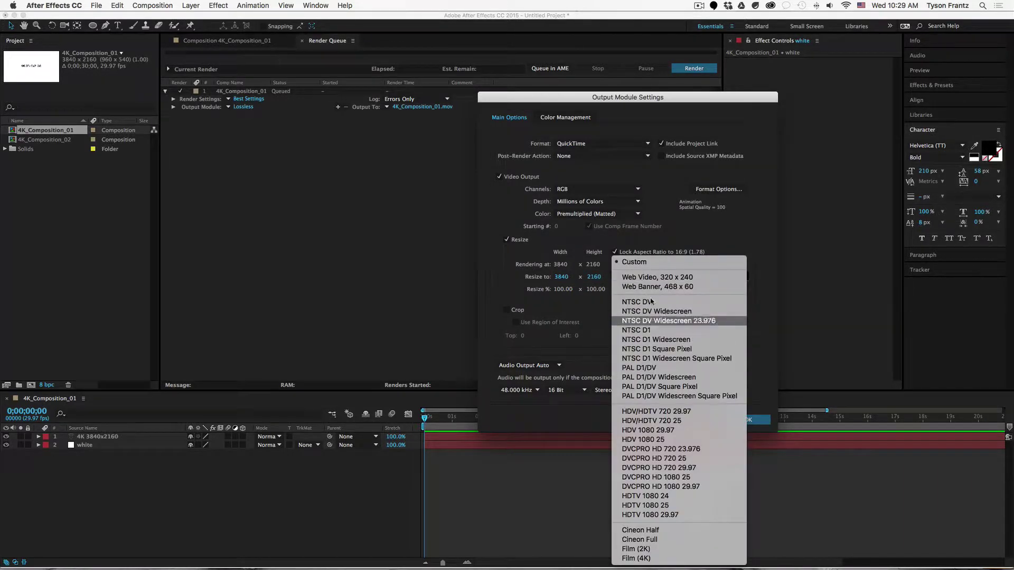
# - Resize to HDTV 1080 29.97 (1920 x 1080) with High resize quality and confirm
pyautogui.click(683, 515)
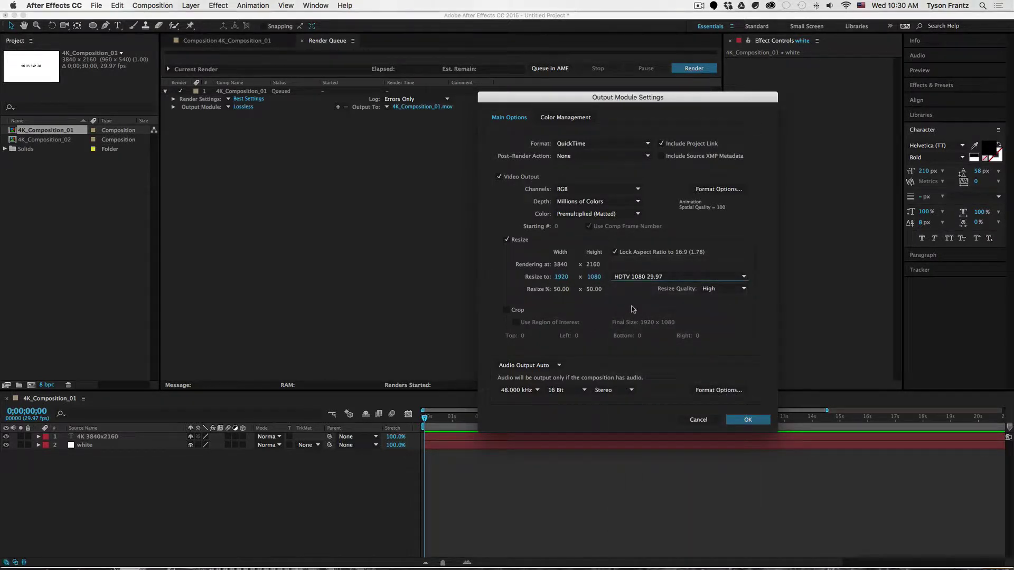
pyautogui.click(710, 289)
pyautogui.click(711, 306)
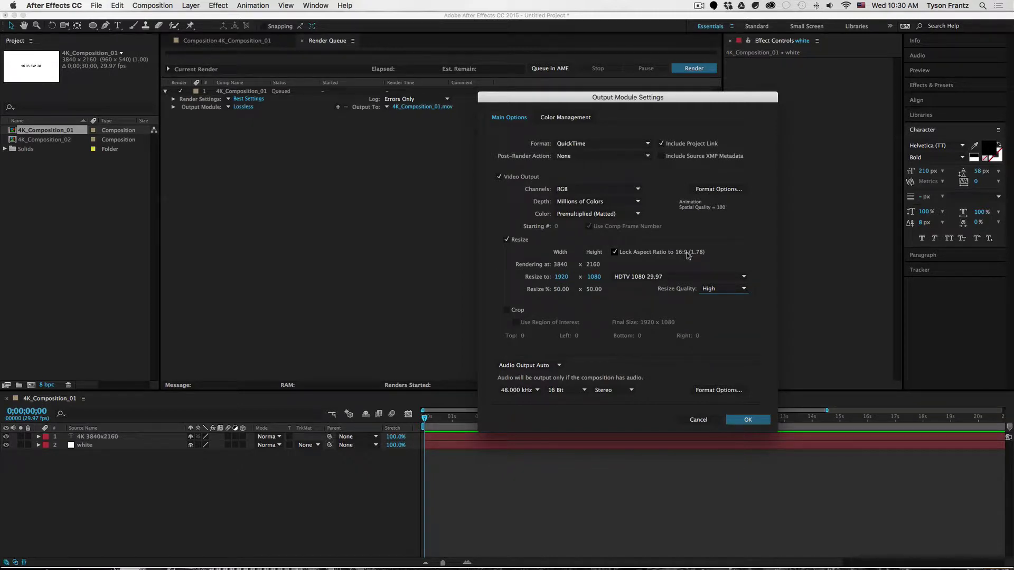
pyautogui.click(749, 420)
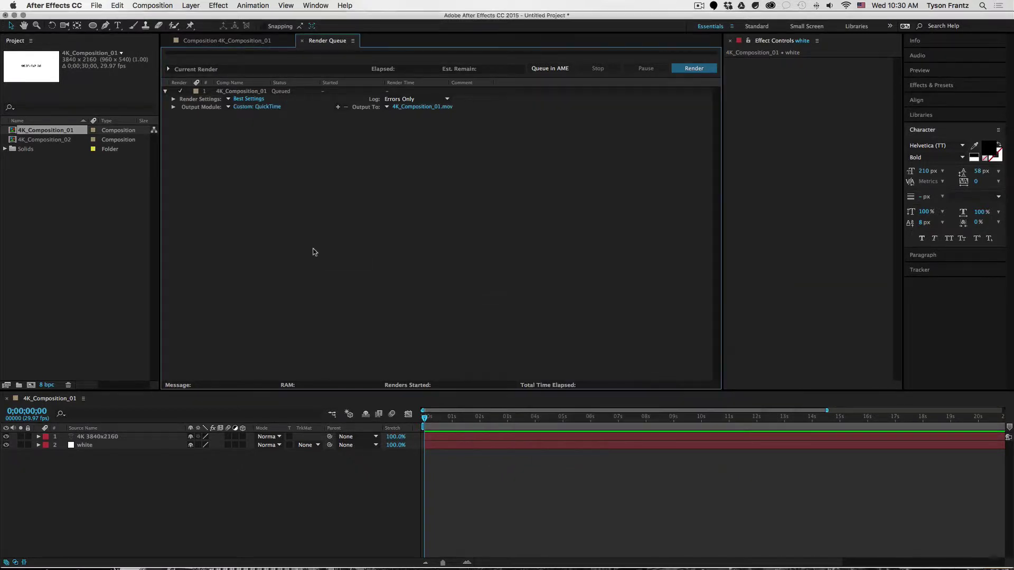
# - Review the queued item's Custom: QuickTime output settings unchanged and bring up the output module presets
pyautogui.click(257, 91)
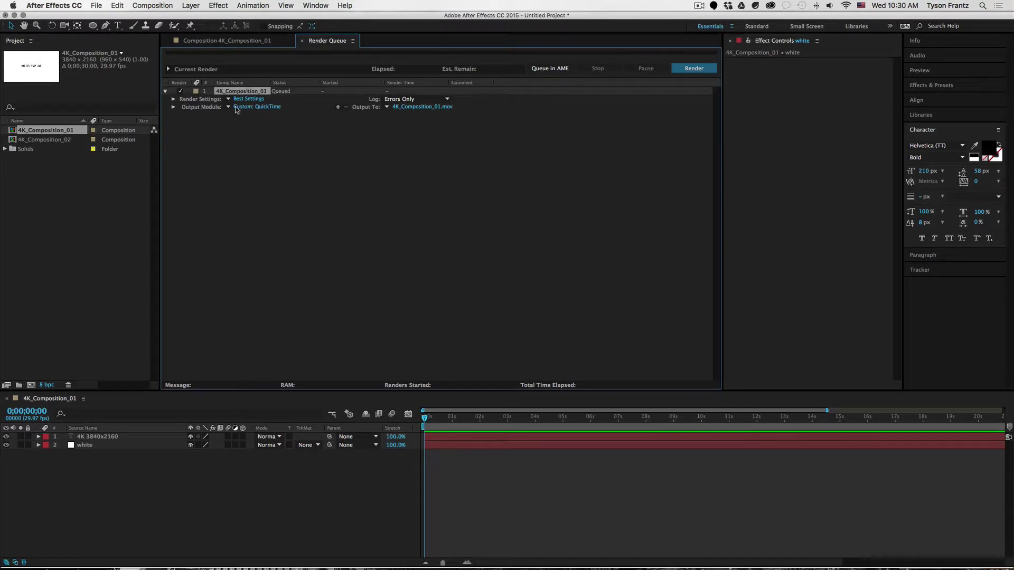
pyautogui.click(284, 143)
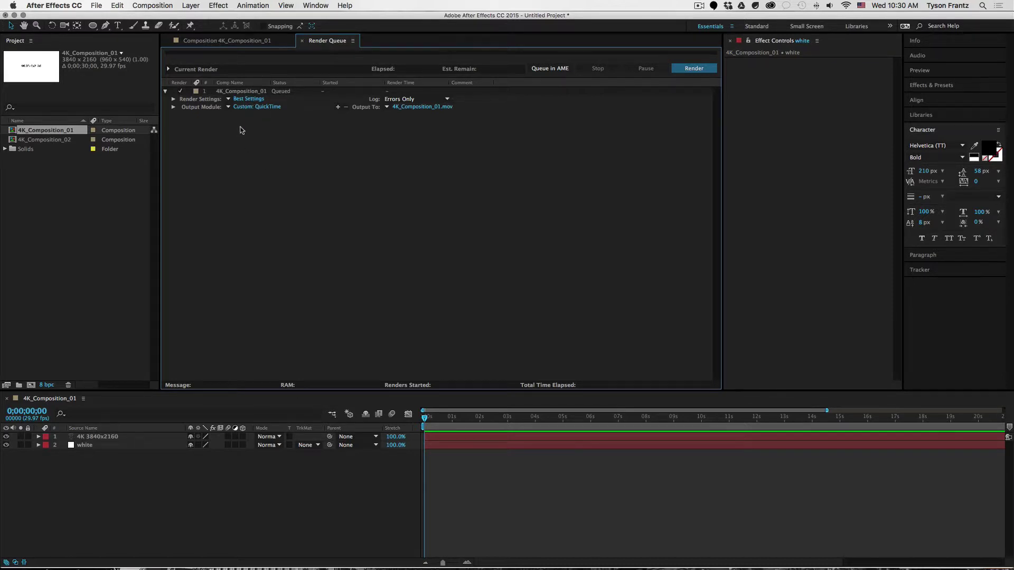
pyautogui.click(240, 95)
pyautogui.click(249, 153)
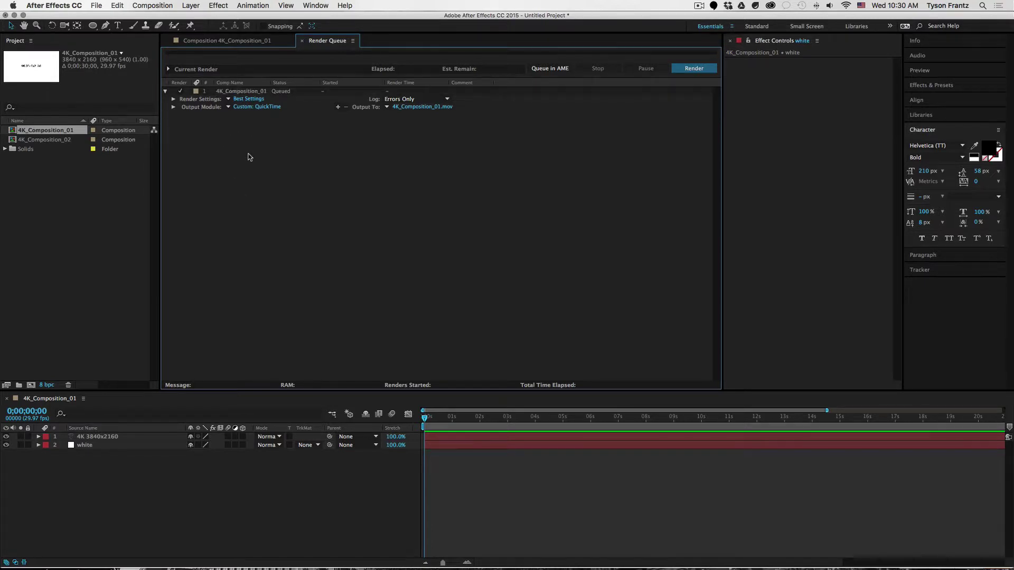
pyautogui.click(237, 108)
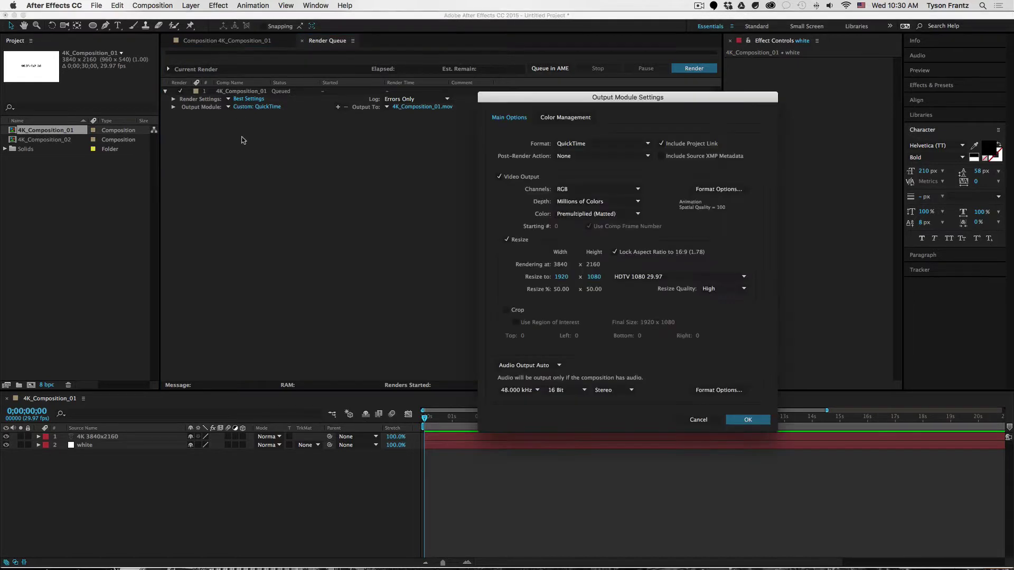
pyautogui.click(695, 421)
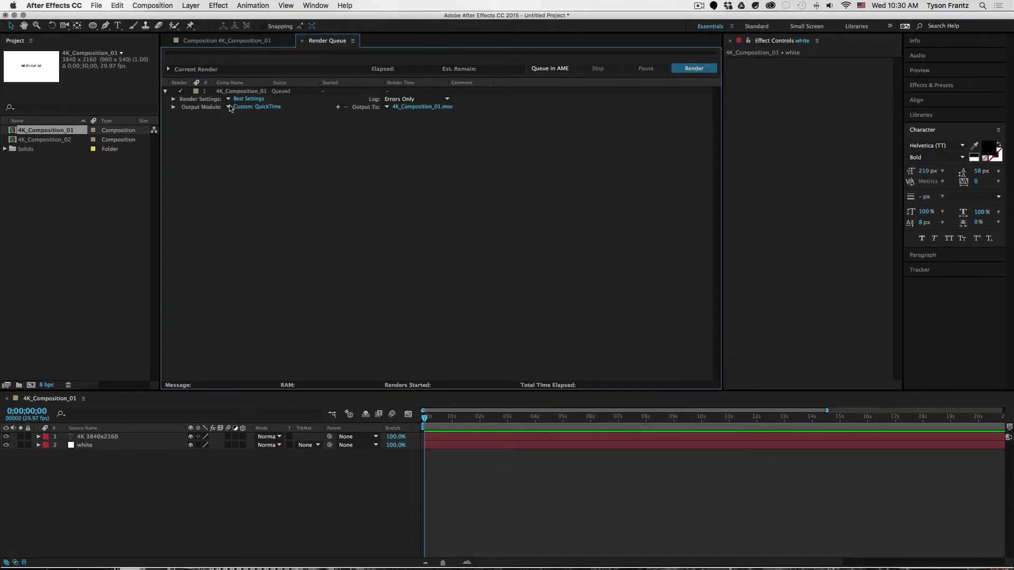
pyautogui.click(229, 107)
# - Reset to Lossless, then enable Resize to HDTV 1080 29.97 (1920×1080) and confirm
pyautogui.click(241, 118)
pyautogui.click(243, 107)
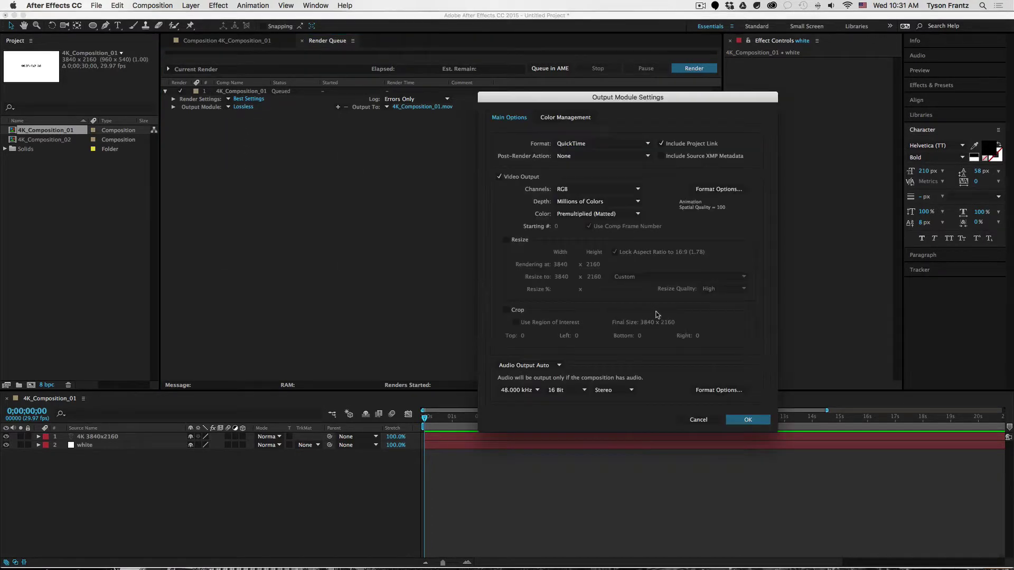
pyautogui.click(520, 241)
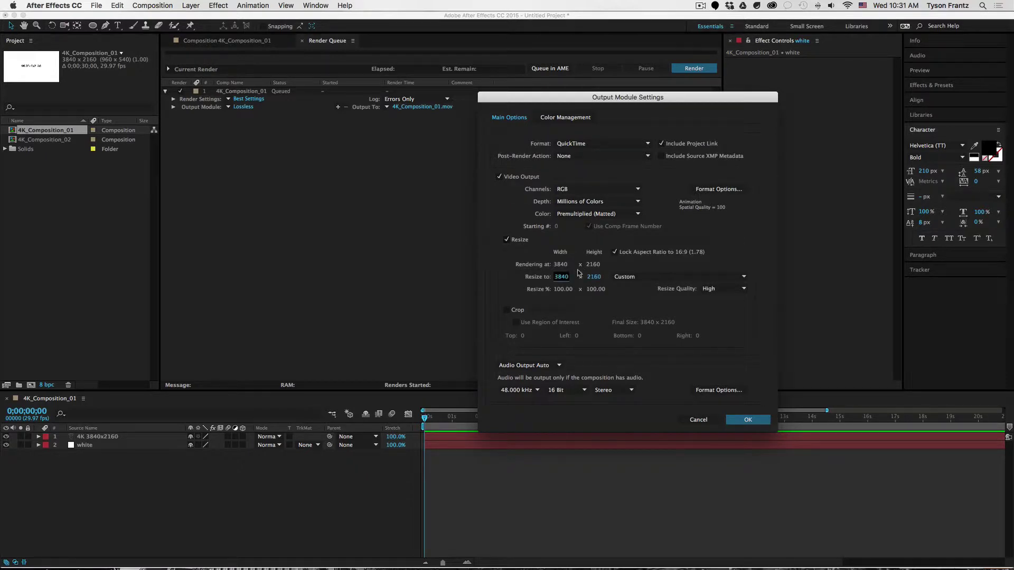
pyautogui.click(634, 277)
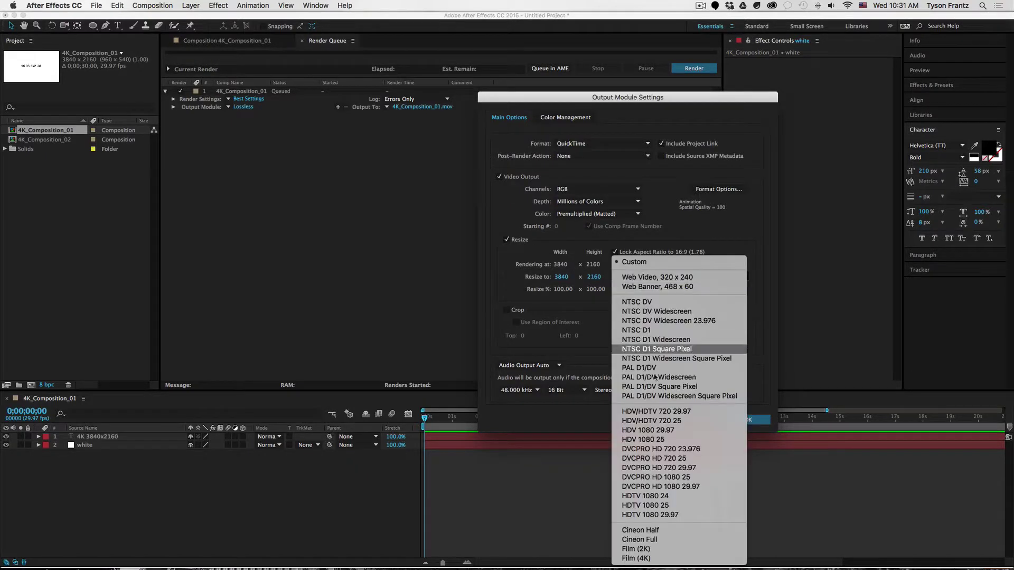
pyautogui.click(645, 516)
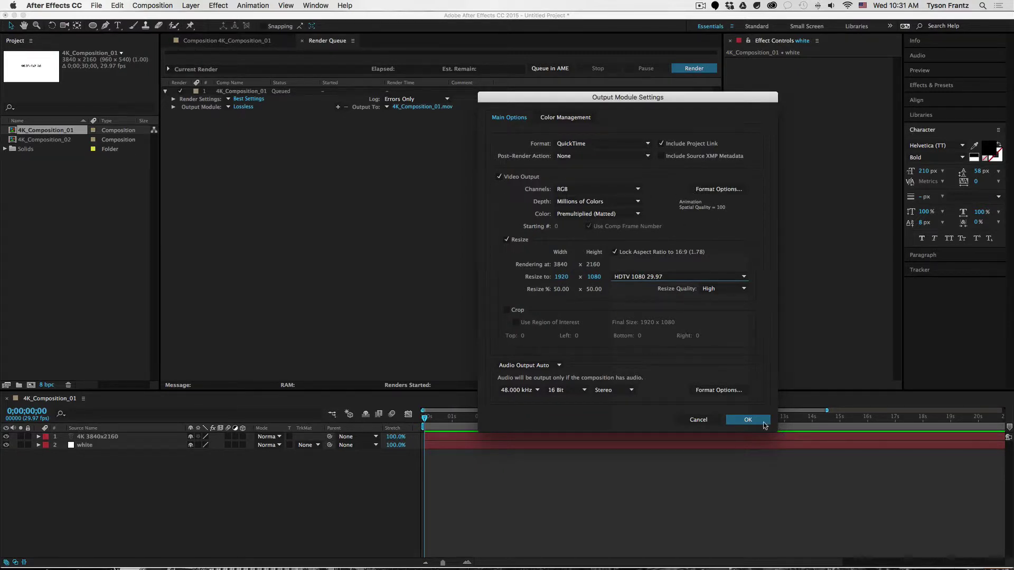
pyautogui.click(745, 420)
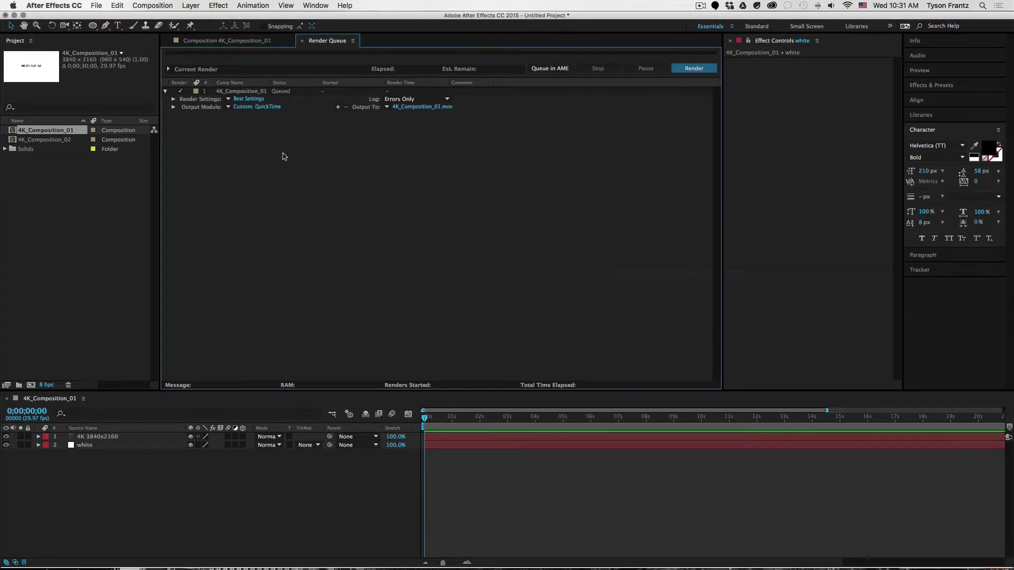
# - Save the current output settings as a template named '4K to 1080p'
pyautogui.click(228, 107)
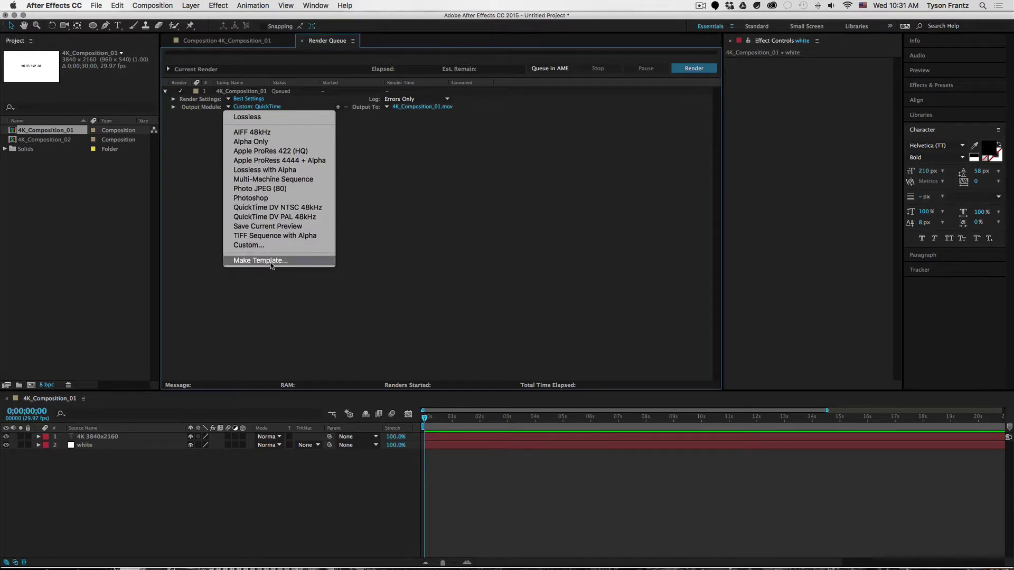
pyautogui.click(270, 261)
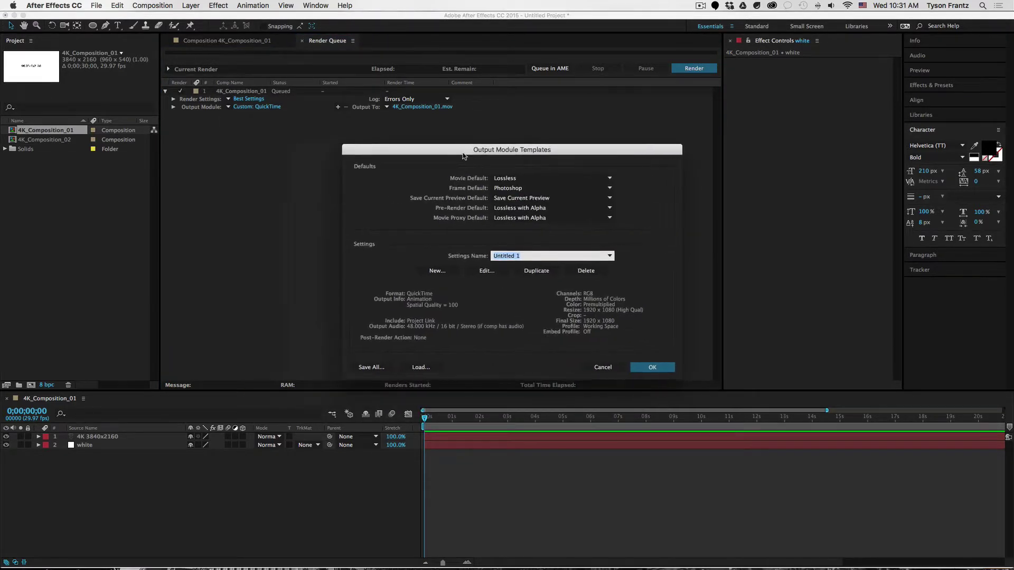
pyautogui.moveTo(567, 157); pyautogui.dragTo(567, 153)
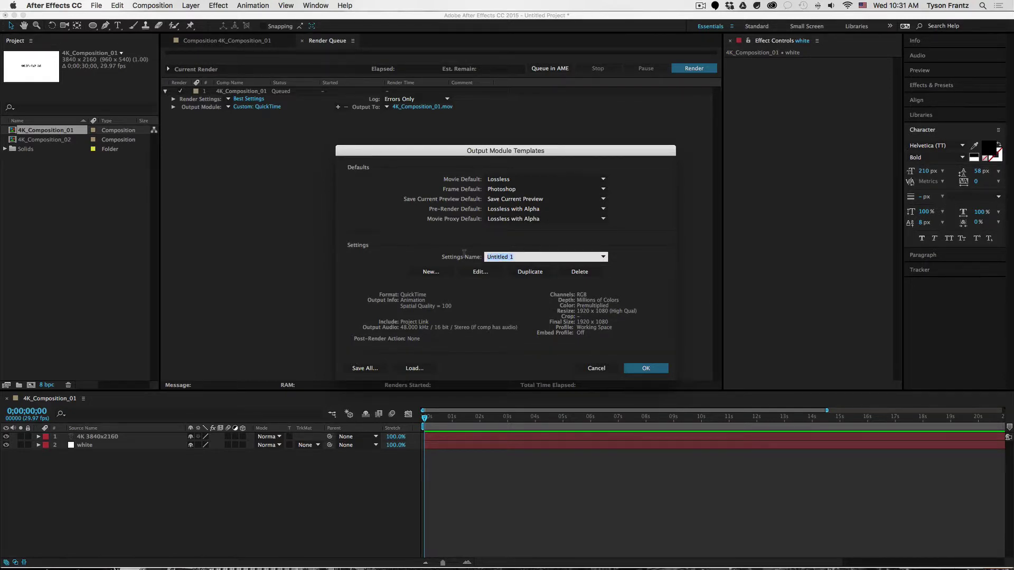
pyautogui.write('4K to 1080p')
# - Confirm the '4K to 1080p' template and verify it appears among the output module presets
pyautogui.click(640, 364)
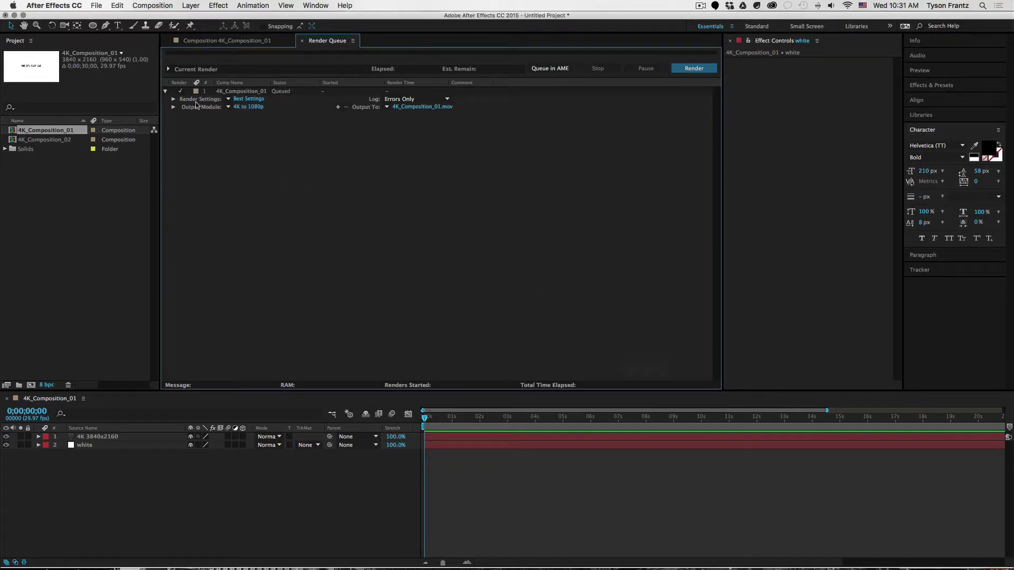
pyautogui.click(225, 110)
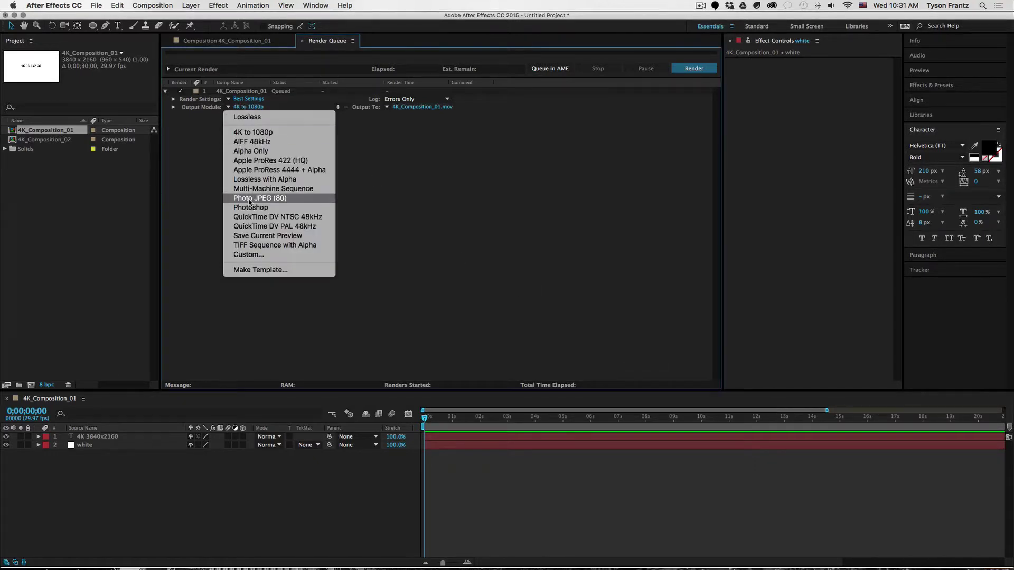
pyautogui.click(197, 140)
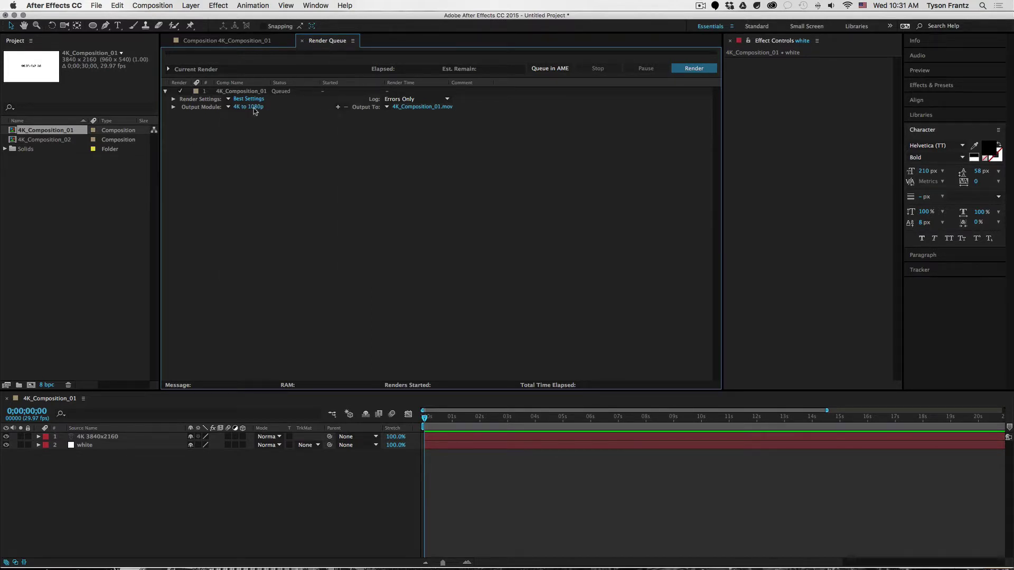
# - Queue 4K_Composition_02 as render item 2 using the '4K to 1080p' output module
pyautogui.click(42, 141)
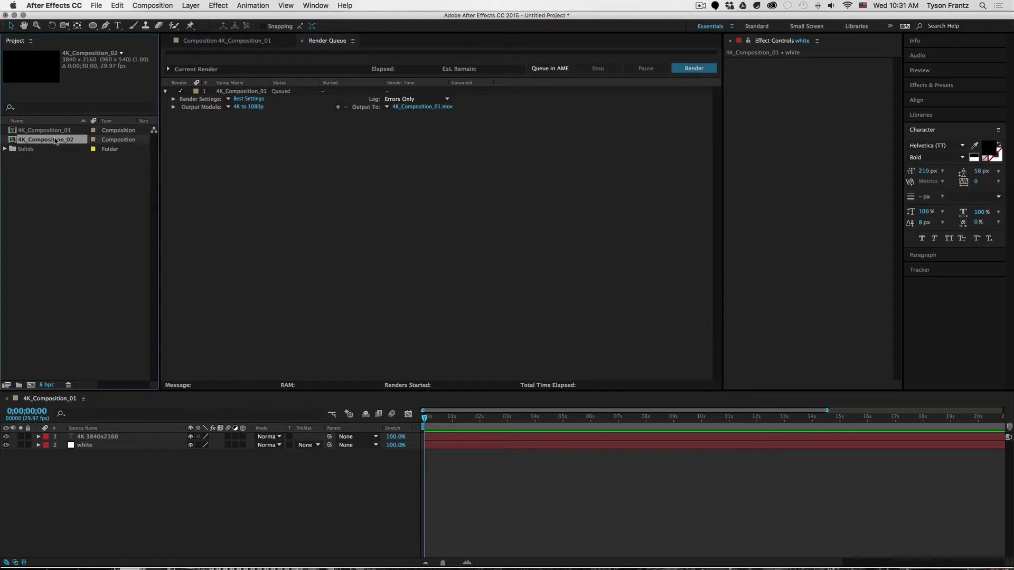
pyautogui.moveTo(55, 141); pyautogui.dragTo(268, 155)
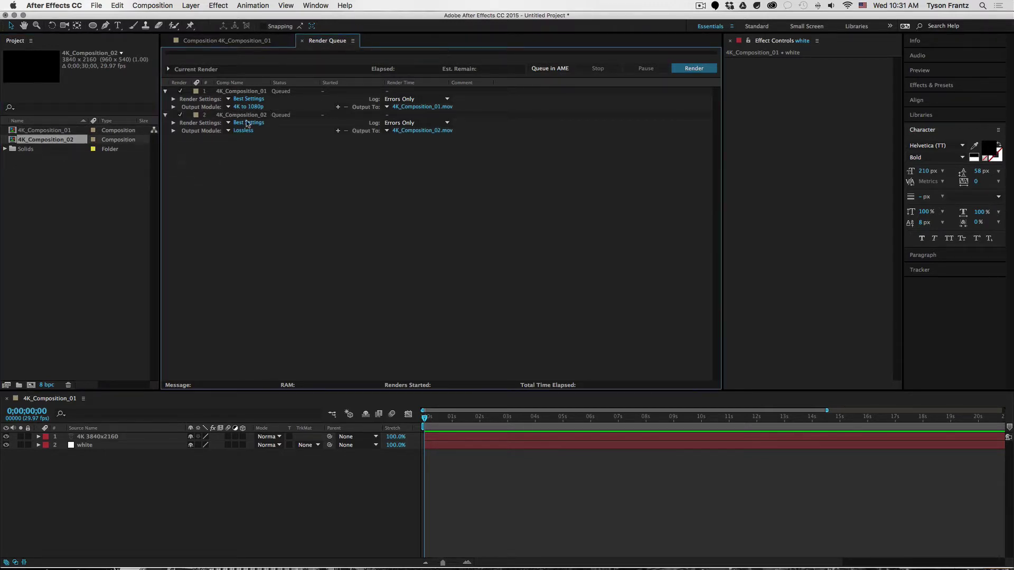
pyautogui.click(229, 132)
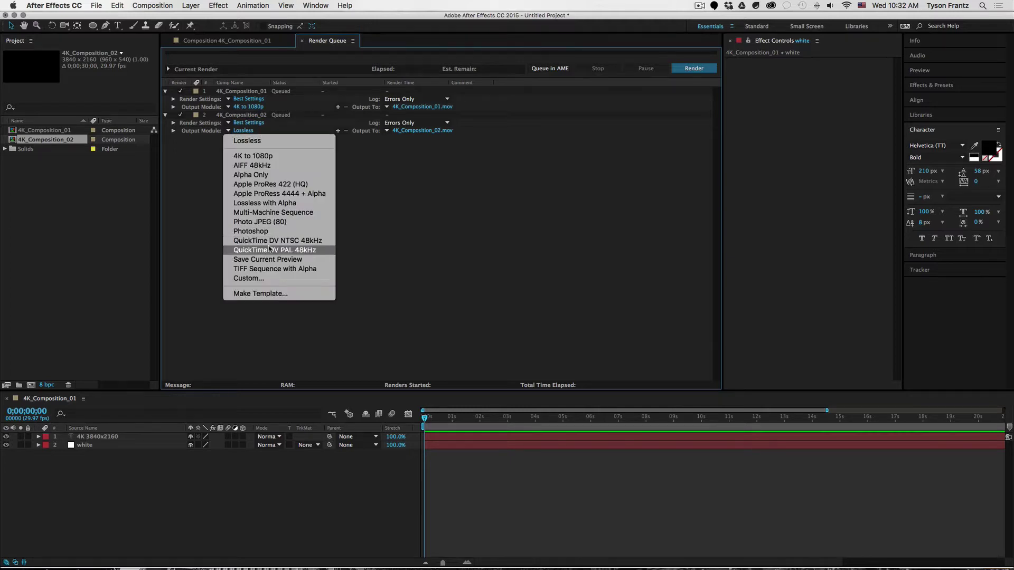
pyautogui.click(252, 157)
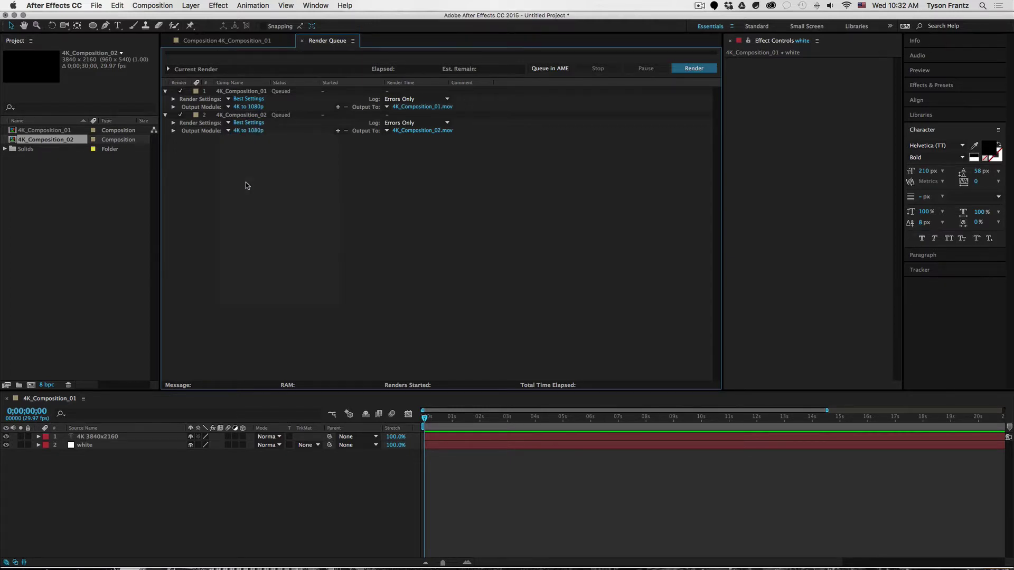
pyautogui.click(122, 193)
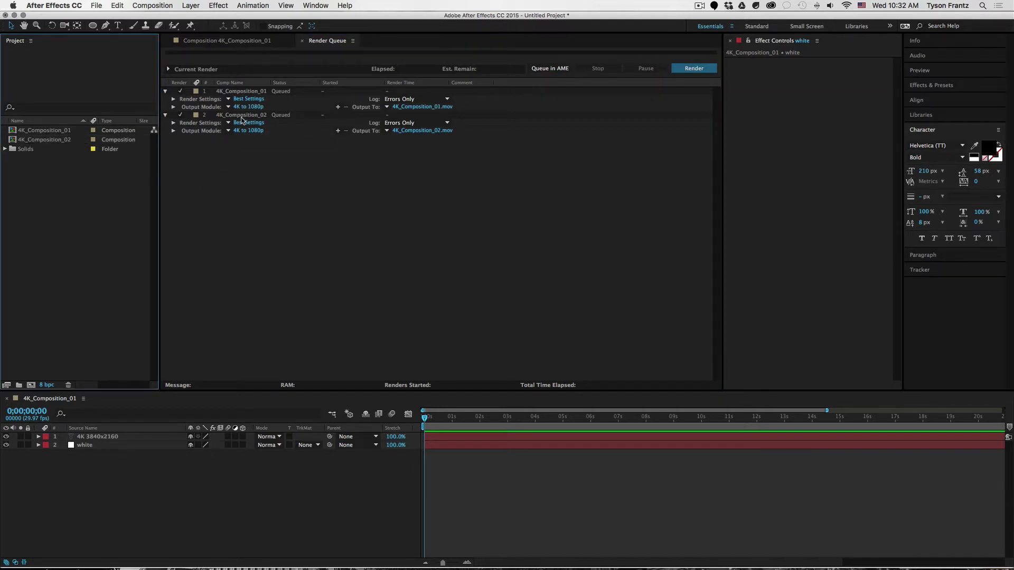
pyautogui.click(228, 134)
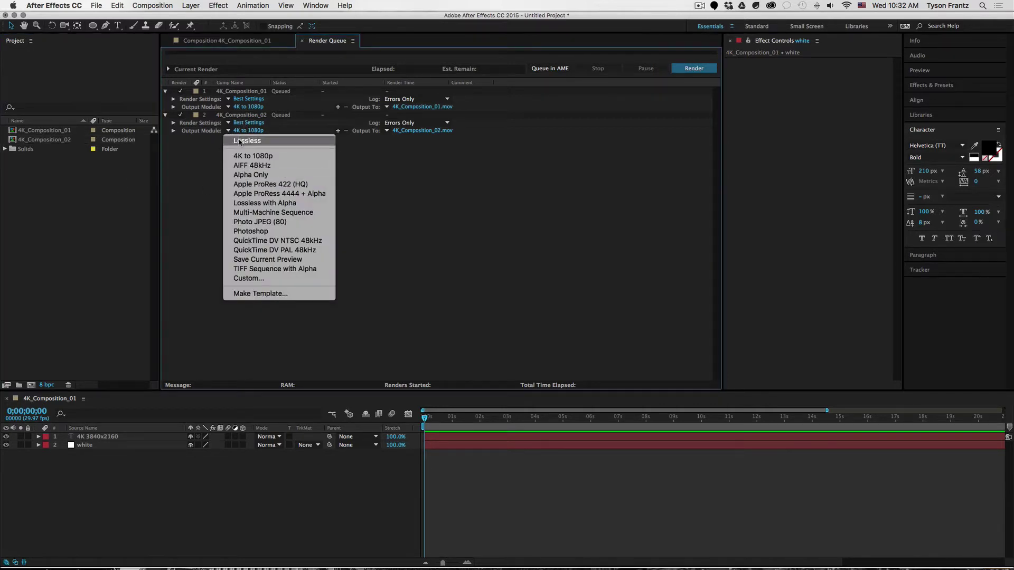
pyautogui.click(234, 155)
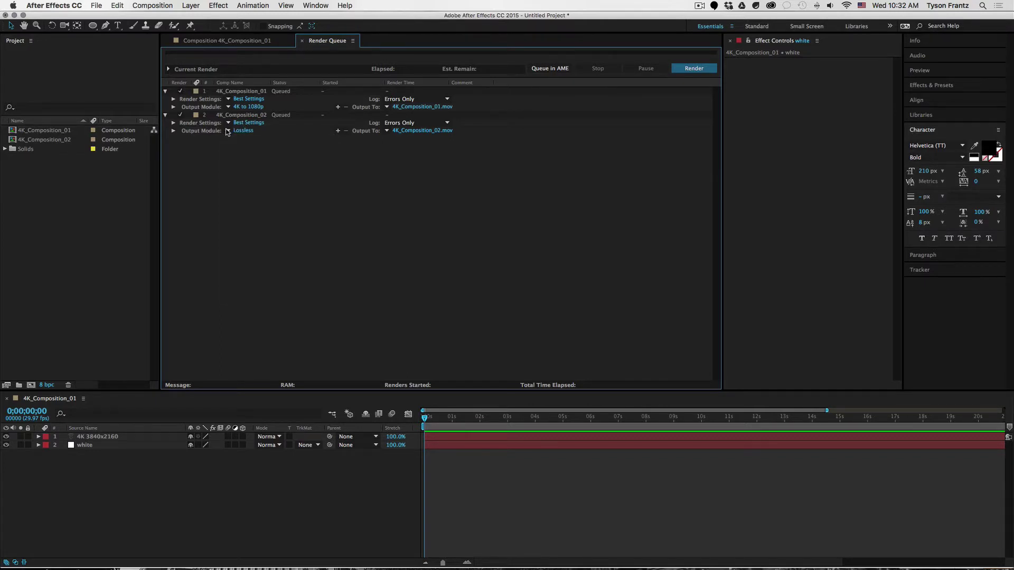
pyautogui.click(227, 131)
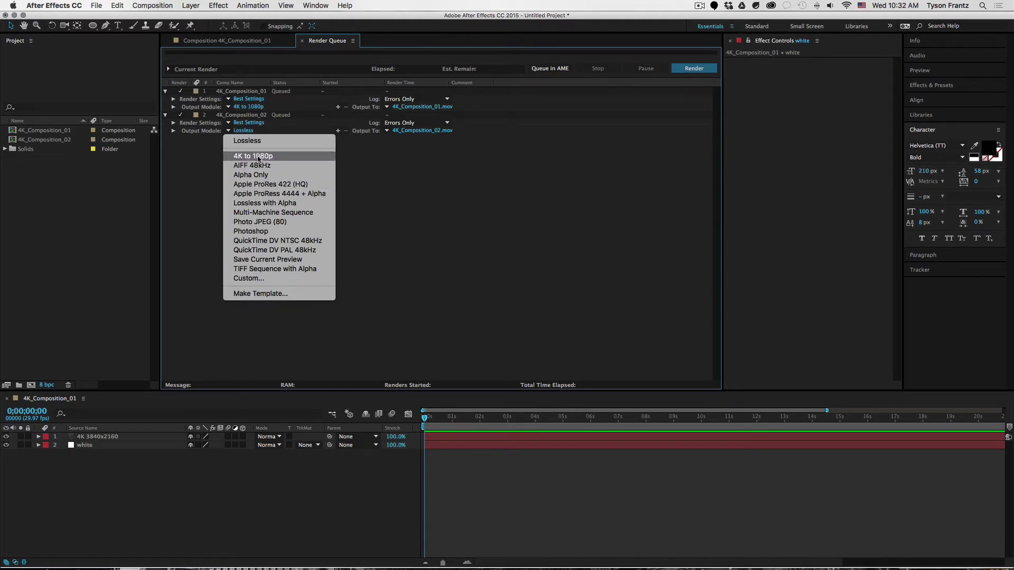
pyautogui.click(258, 156)
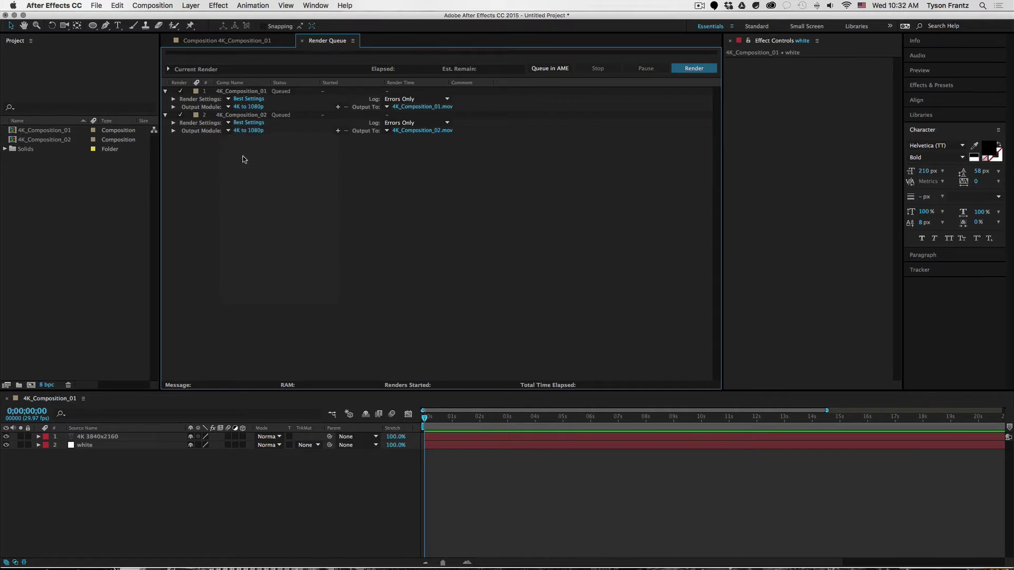
pyautogui.click(246, 118)
pyautogui.click(253, 207)
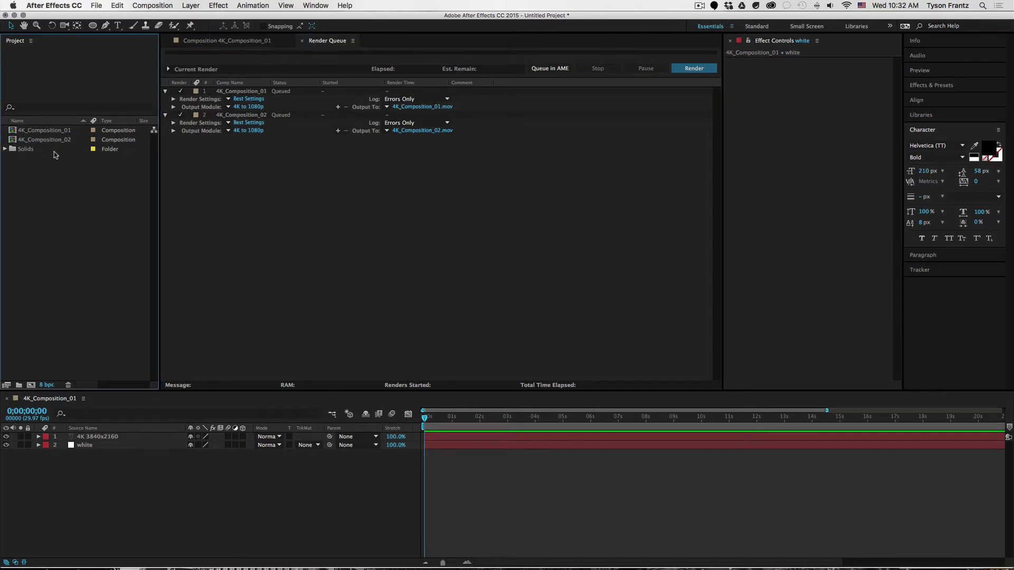
# - Add 4K_Composition_03 to the Render Queue as item 3
pyautogui.click(52, 149)
pyautogui.moveTo(55, 151); pyautogui.dragTo(267, 223)
pyautogui.click(267, 223)
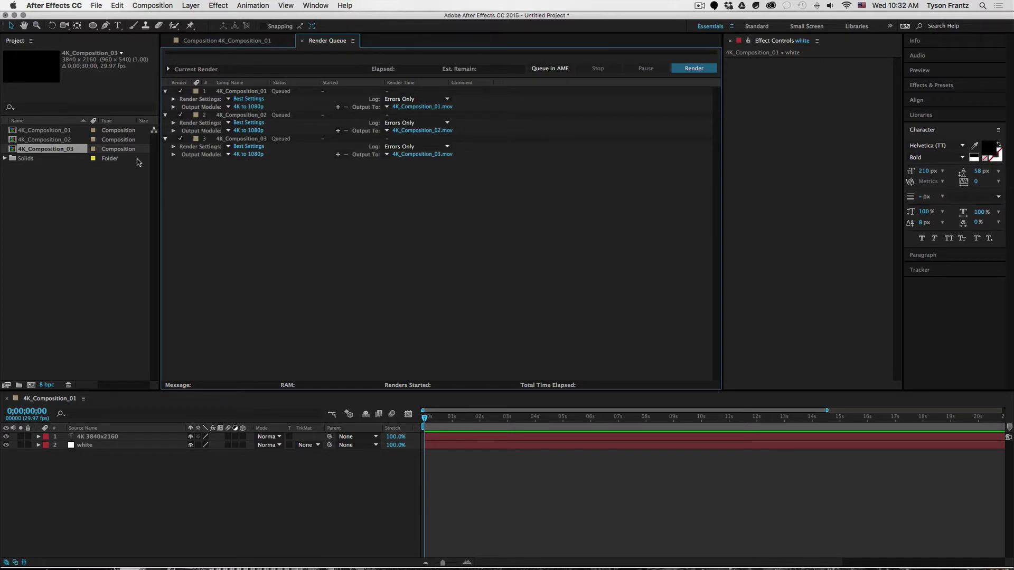
# - Duplicate 4K_Composition_03 into 04–10 and queue all seven with '4K to 1080p' output
pyautogui.click(61, 151)
pyautogui.press('super+d')
pyautogui.press('super+d')
pyautogui.press('super+d')
pyautogui.press('super+d')
pyautogui.press('super+d')
pyautogui.press('super+d')
pyautogui.press('super+d')
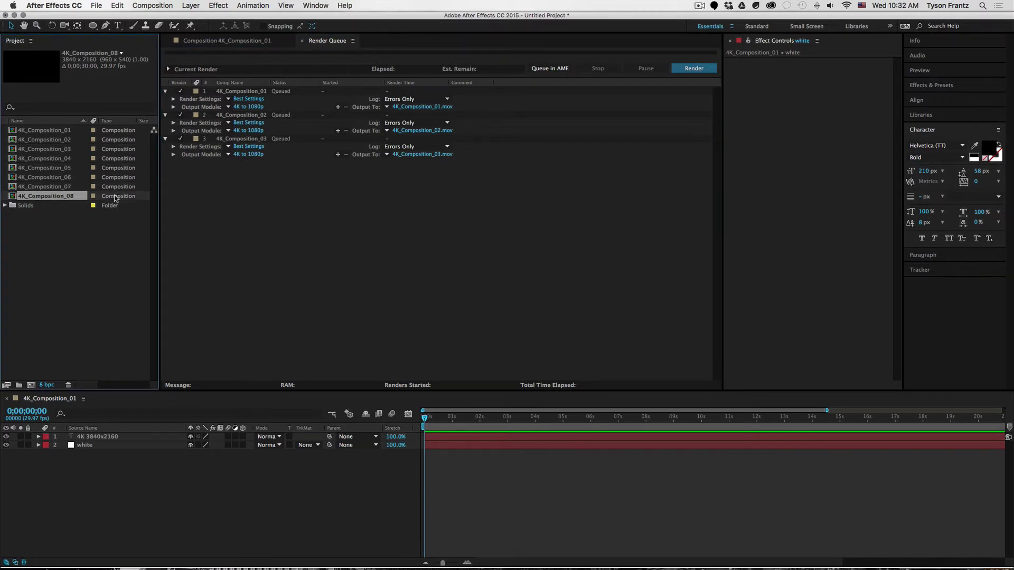
pyautogui.click(91, 248)
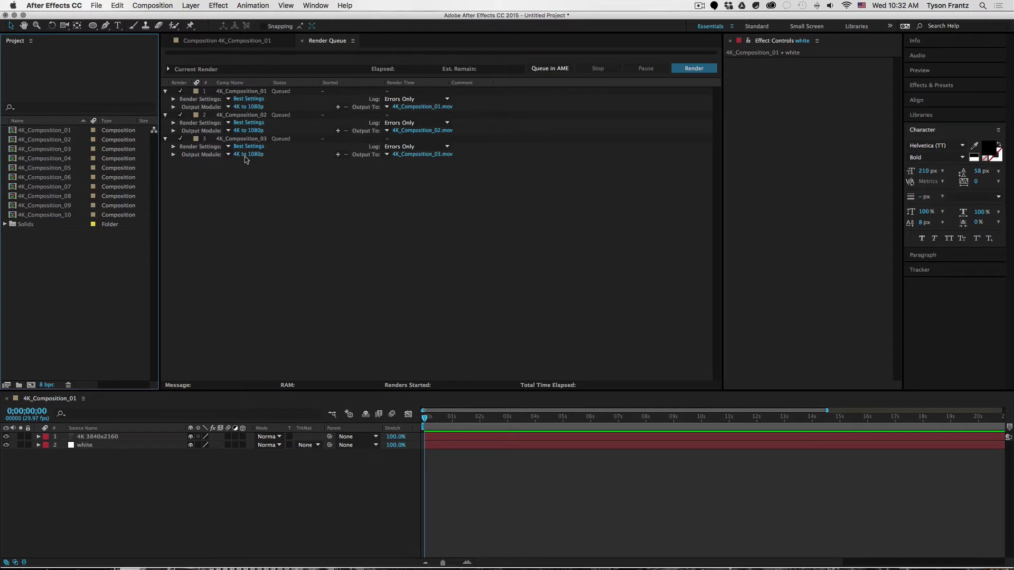
pyautogui.click(49, 158)
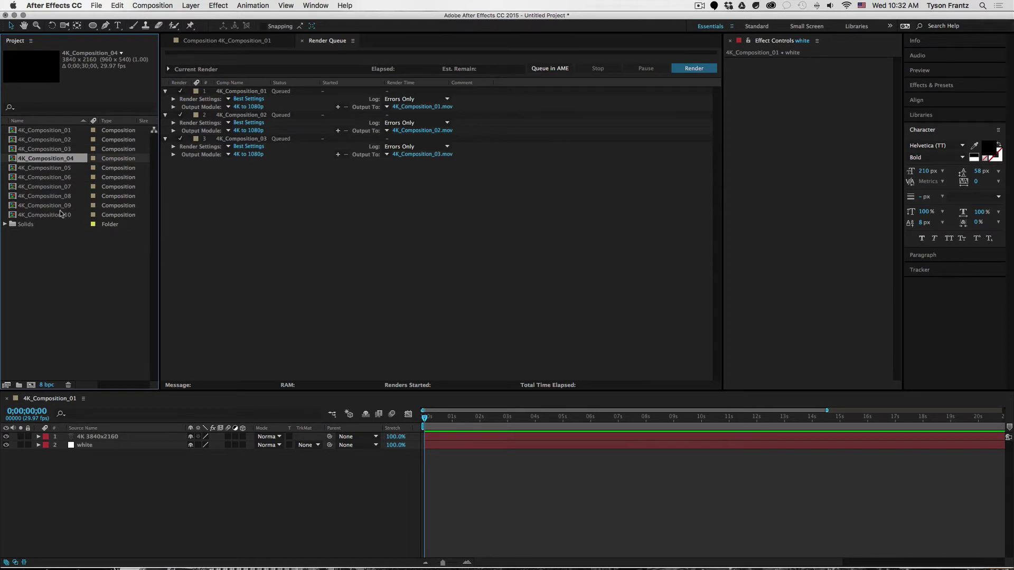
pyautogui.keyDown('shift'); pyautogui.click(60, 210); pyautogui.keyUp('shift')
pyautogui.moveTo(54, 161); pyautogui.dragTo(280, 288)
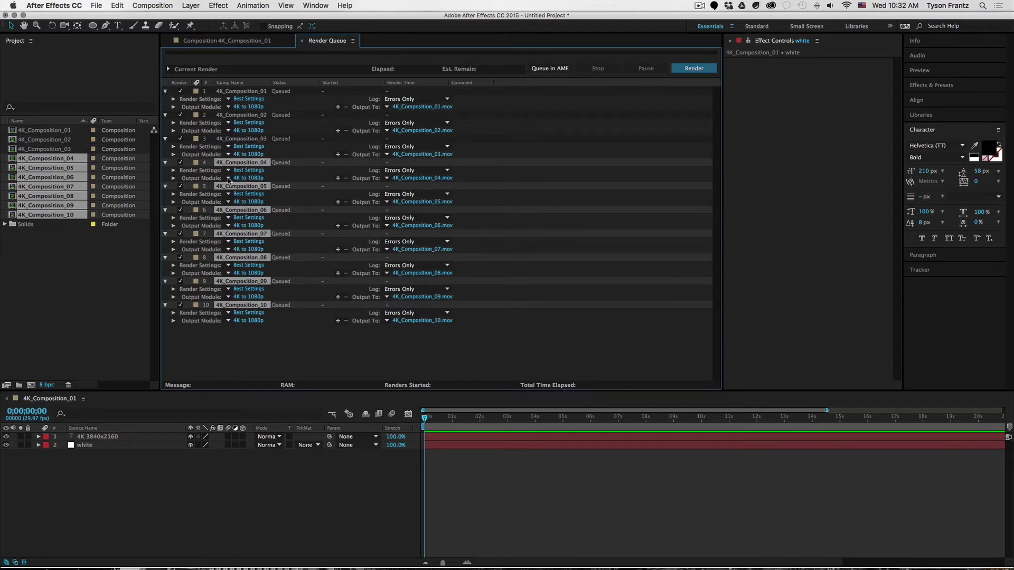
pyautogui.click(248, 179)
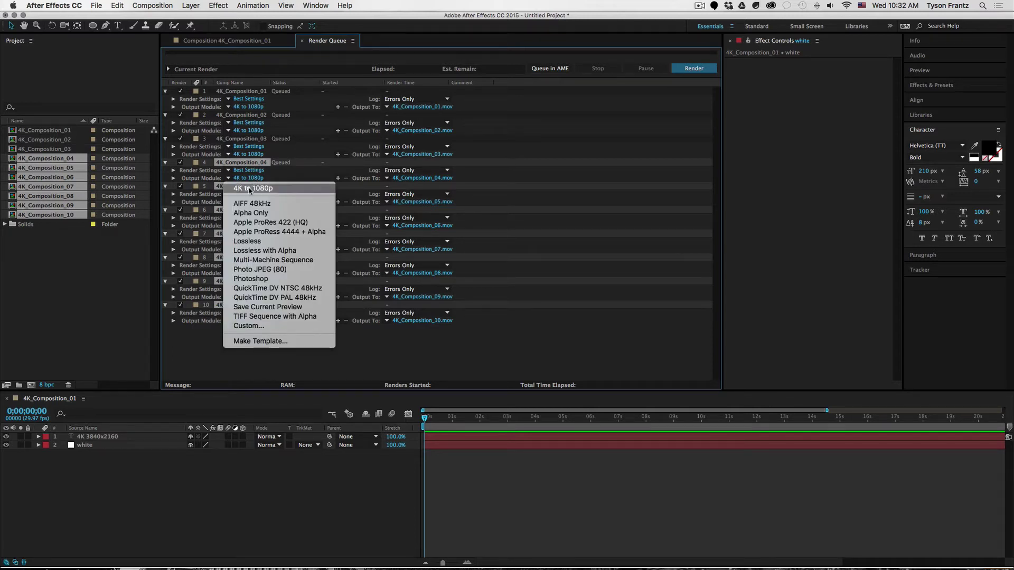
pyautogui.click(203, 349)
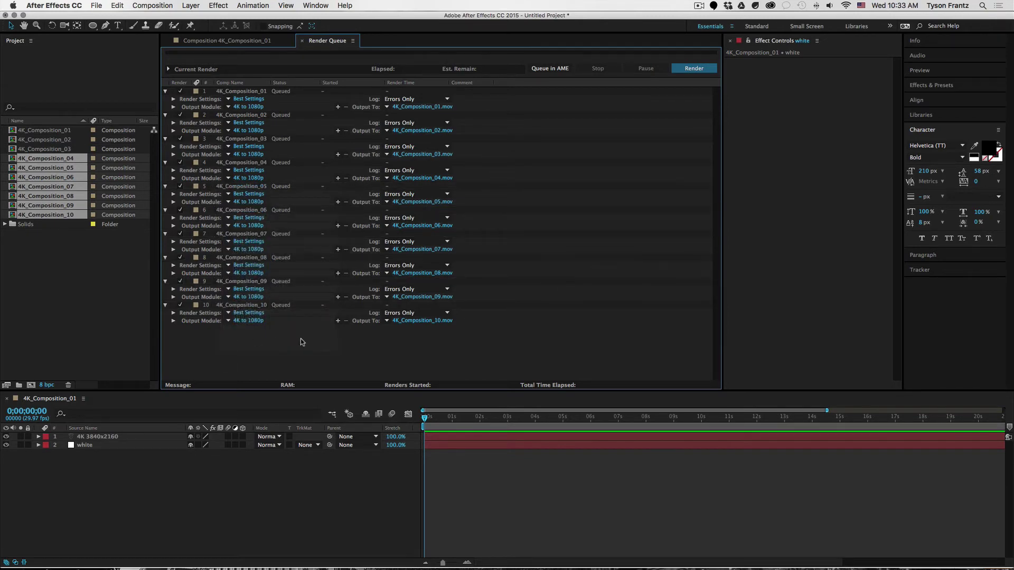
pyautogui.click(106, 282)
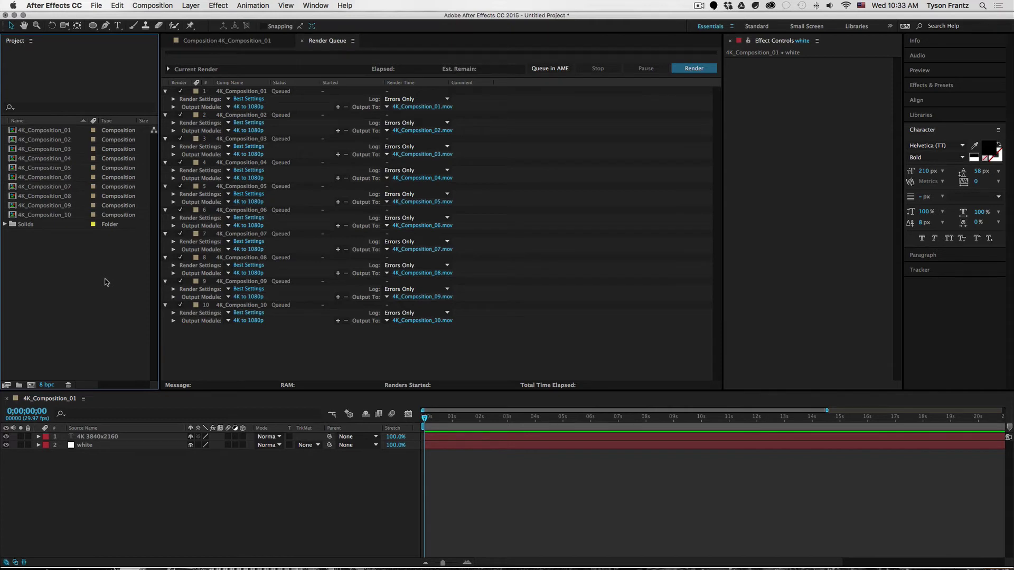
pyautogui.click(289, 351)
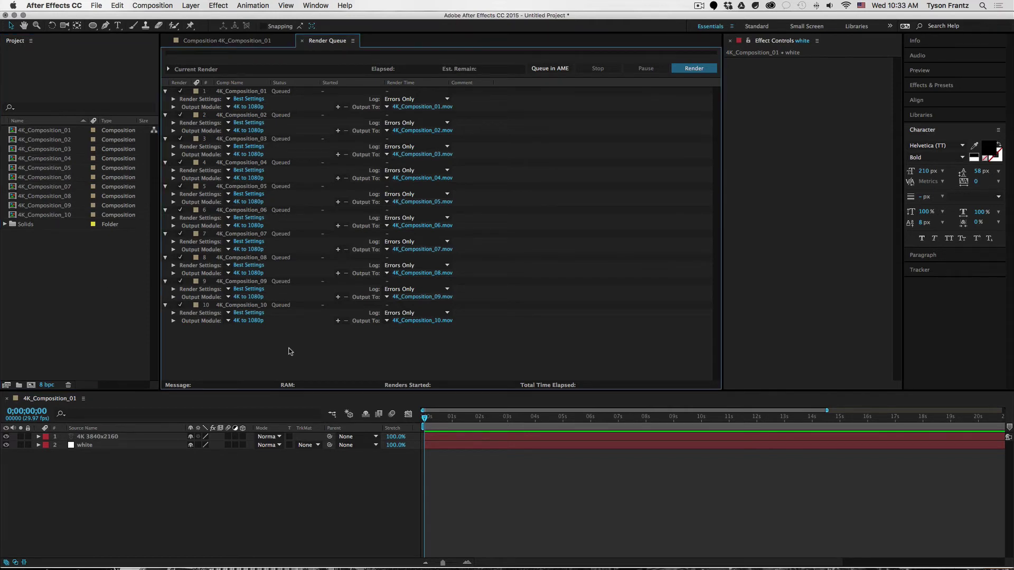